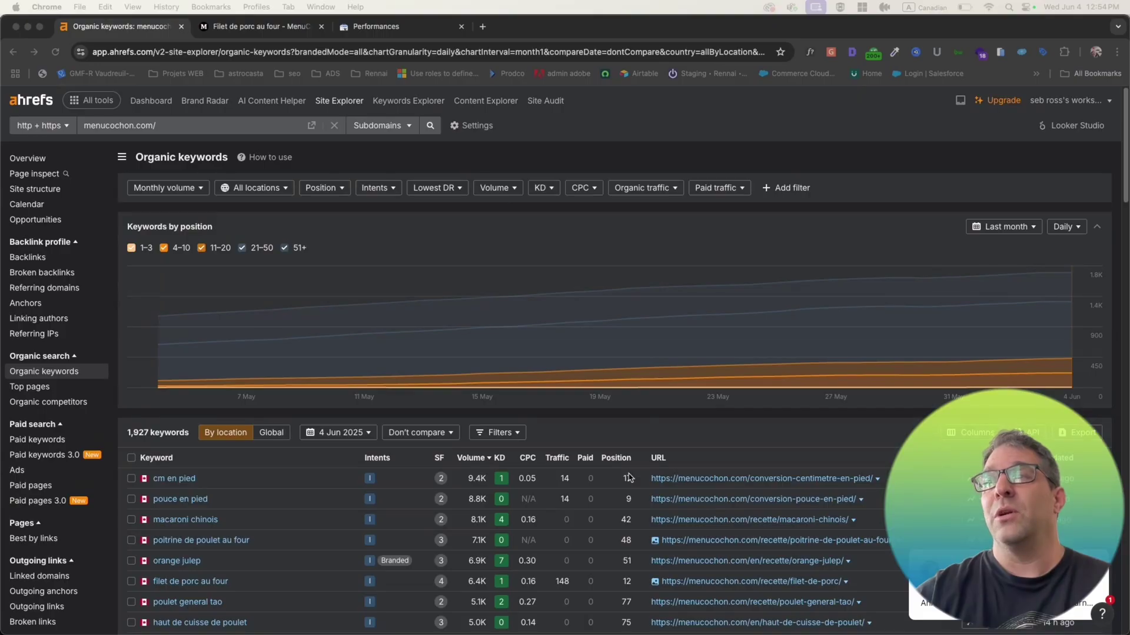
Step: Review menucochon.com's organic keyword list, and check the URL slug, title and intro of its filet de porc recipe page
scroll(348, 589, down, 5)
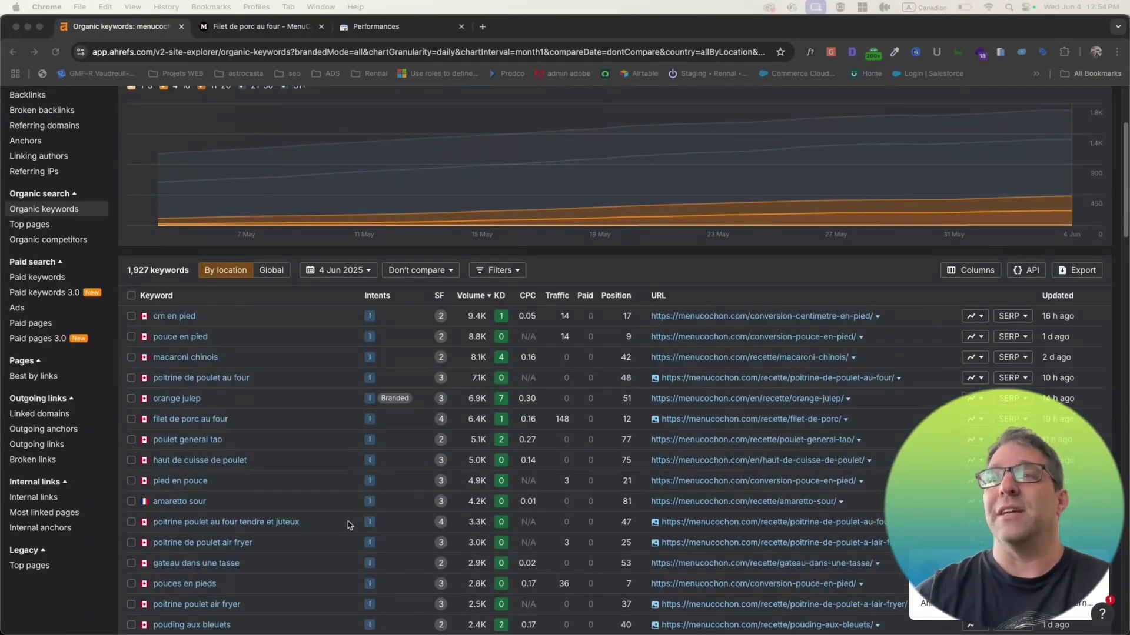
scroll(347, 525, up, 1)
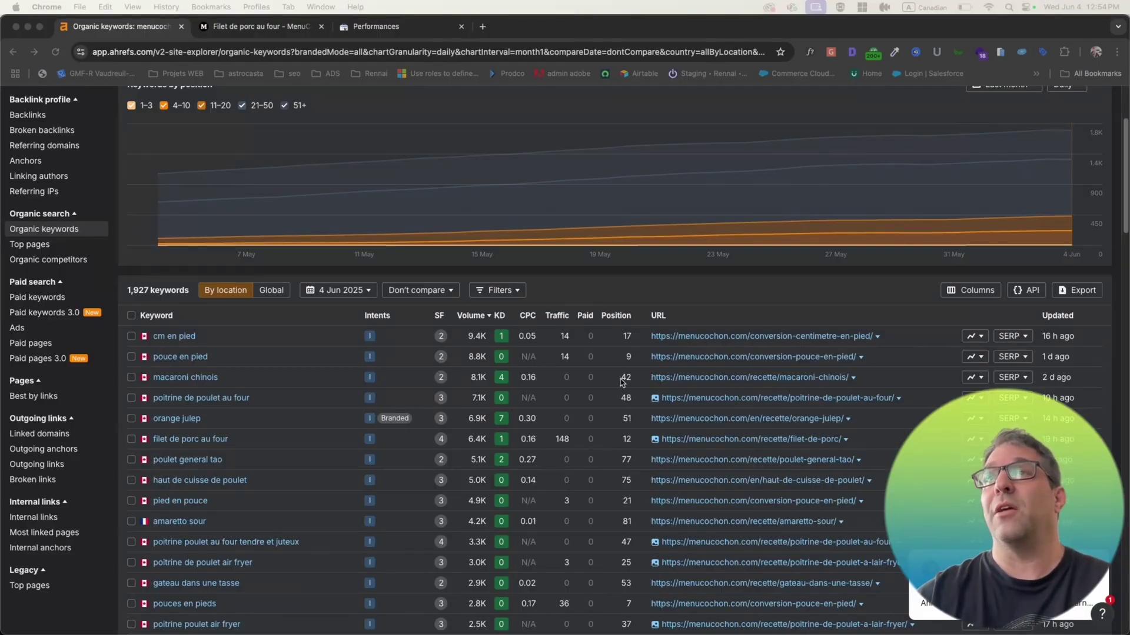
click(241, 27)
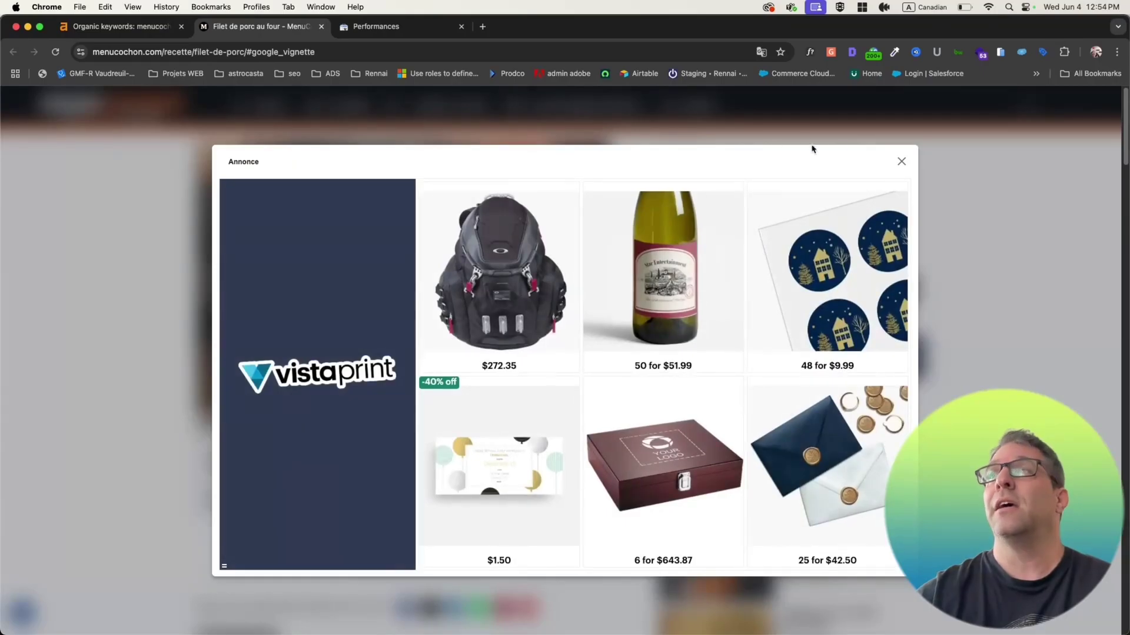
click(901, 161)
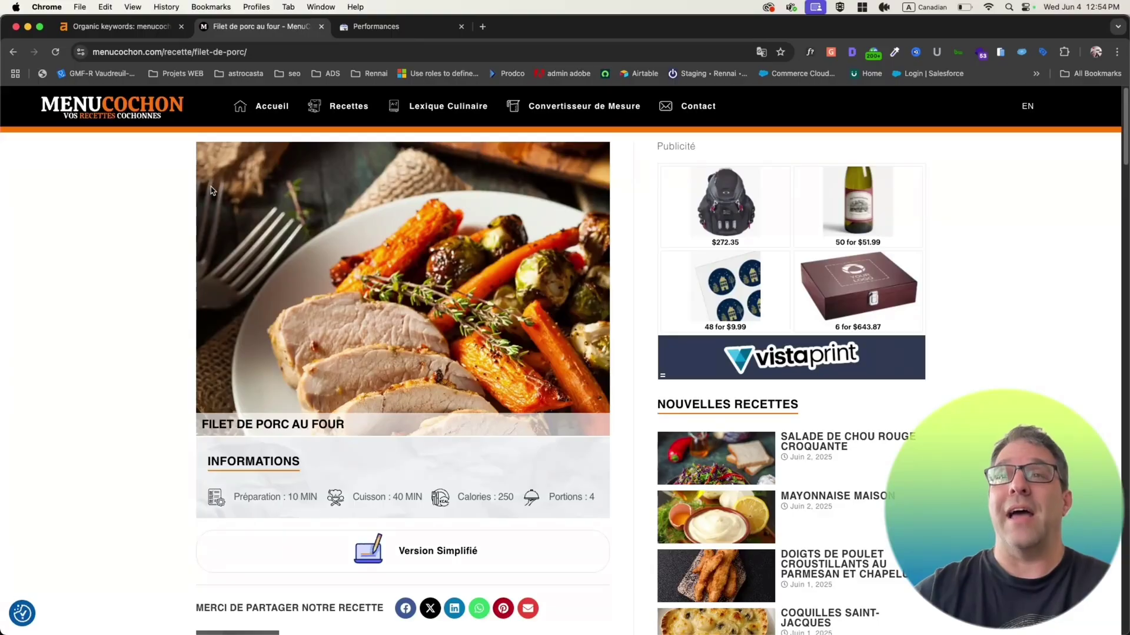
drag(196, 52, 248, 52)
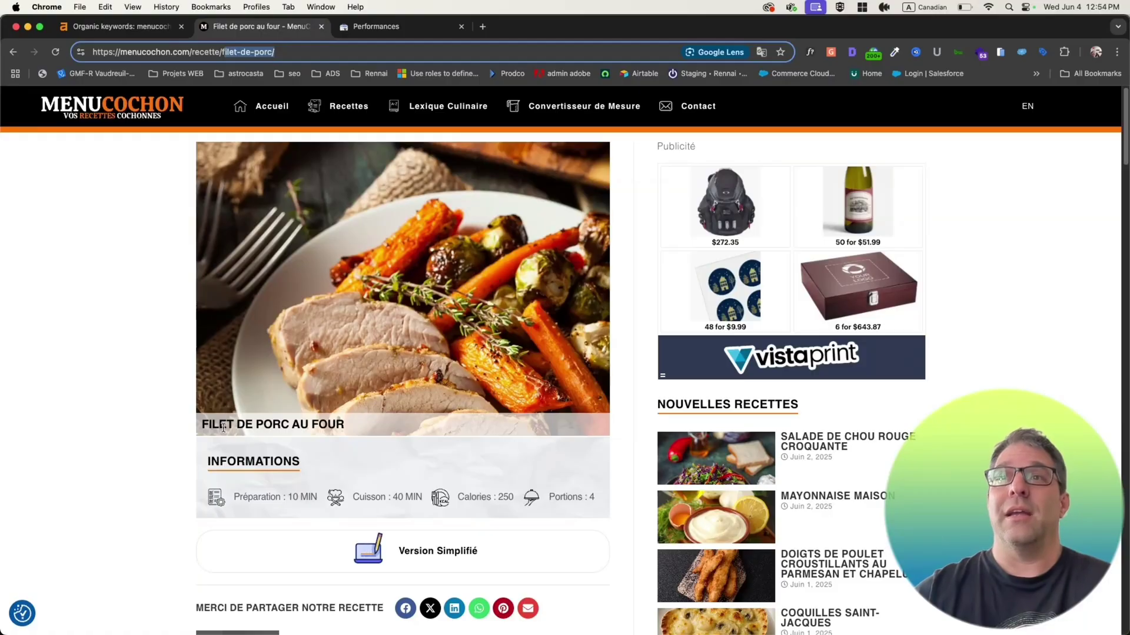
drag(212, 425, 351, 432)
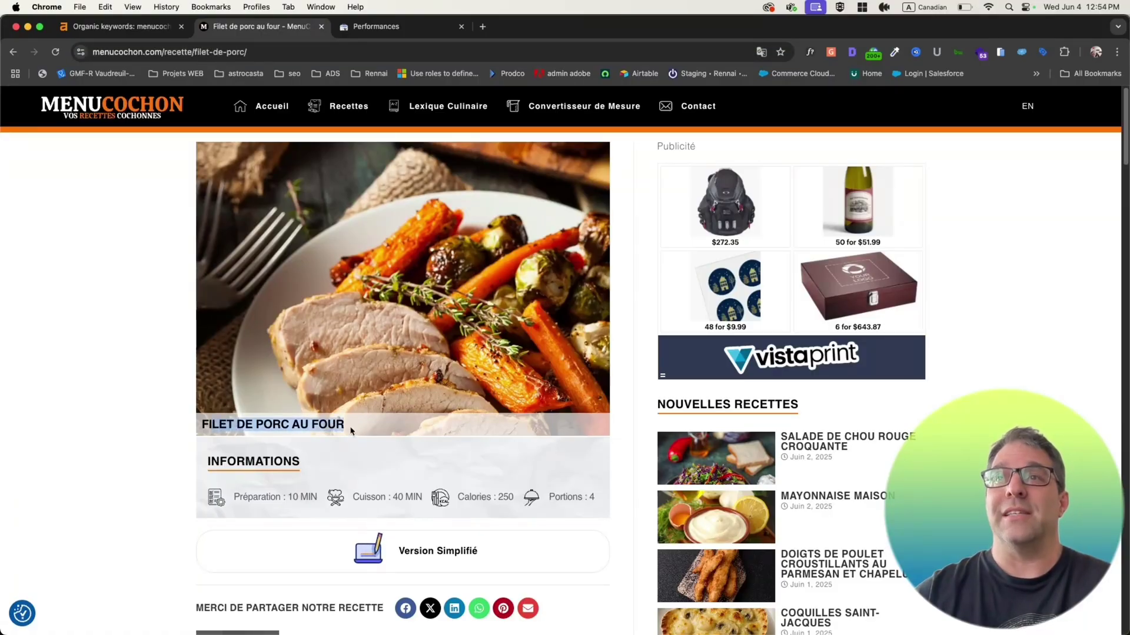
scroll(313, 438, down, 4)
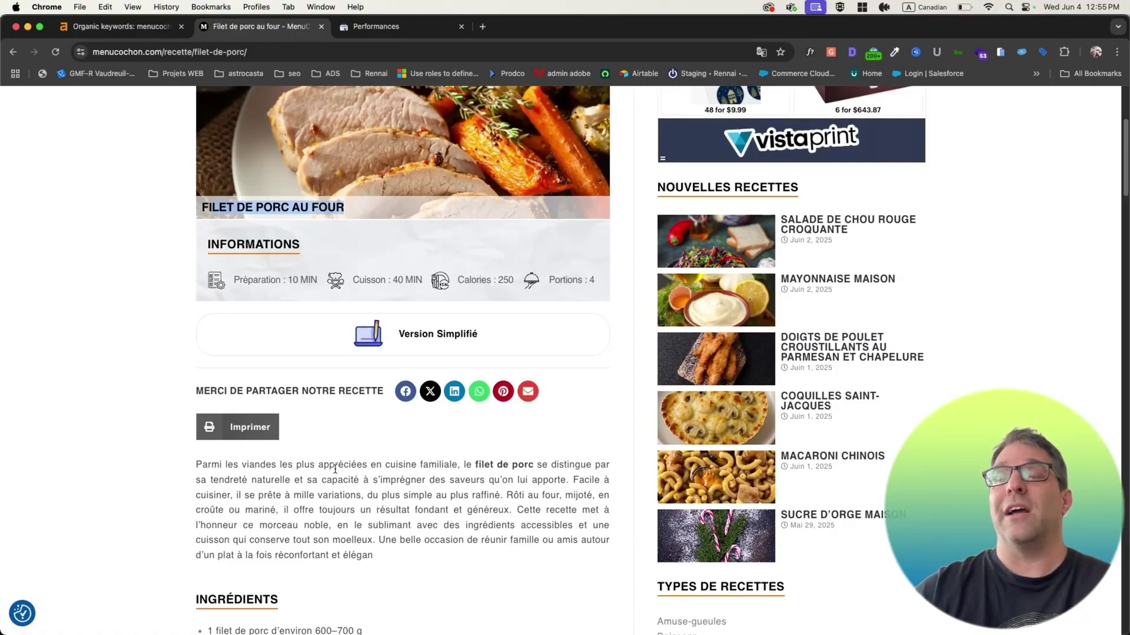
Step: Switch to Google Search Console and review the pages and top queries in the recipe page's 7-day performance report
click(386, 27)
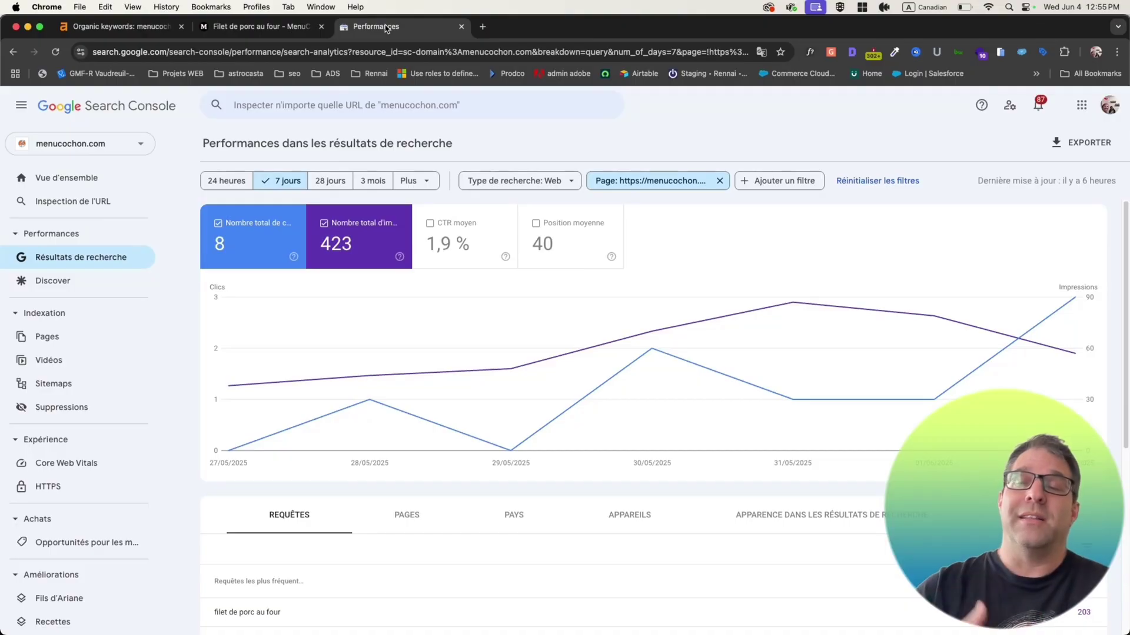
scroll(375, 301, down, 3)
click(412, 409)
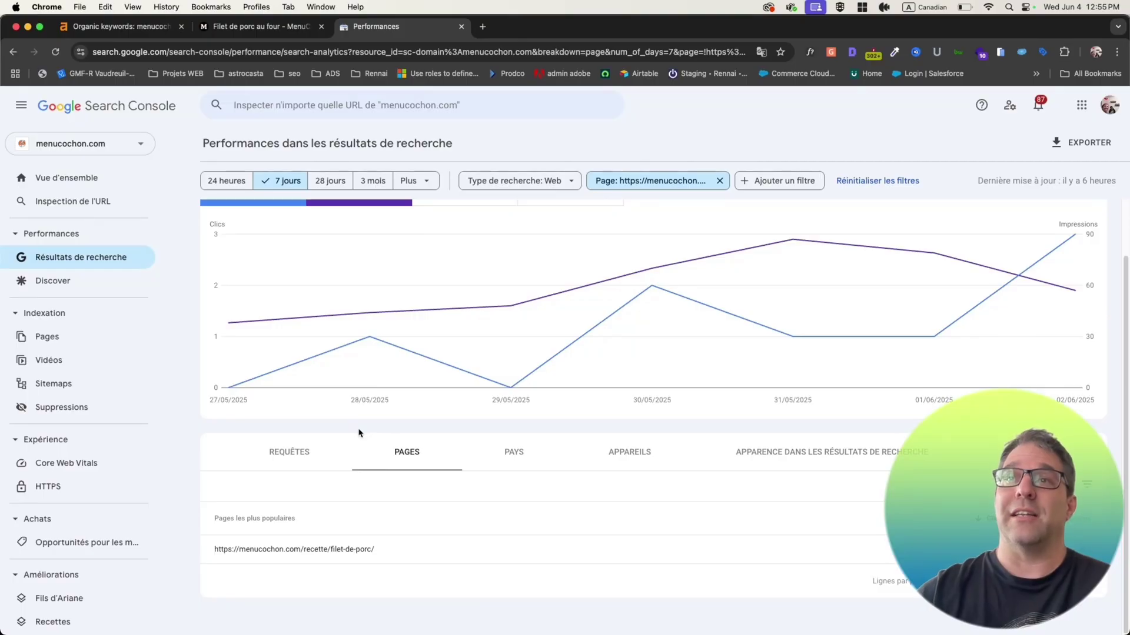
click(309, 454)
scroll(301, 451, down, 3)
scroll(301, 452, down, 5)
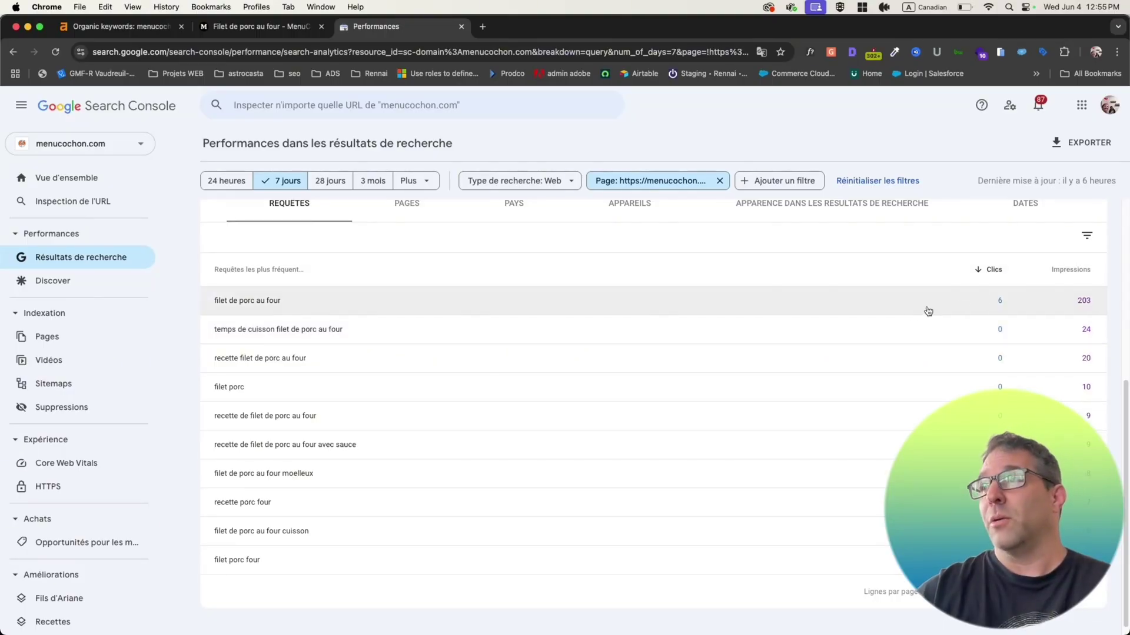
scroll(528, 320, up, 5)
scroll(501, 295, up, 2)
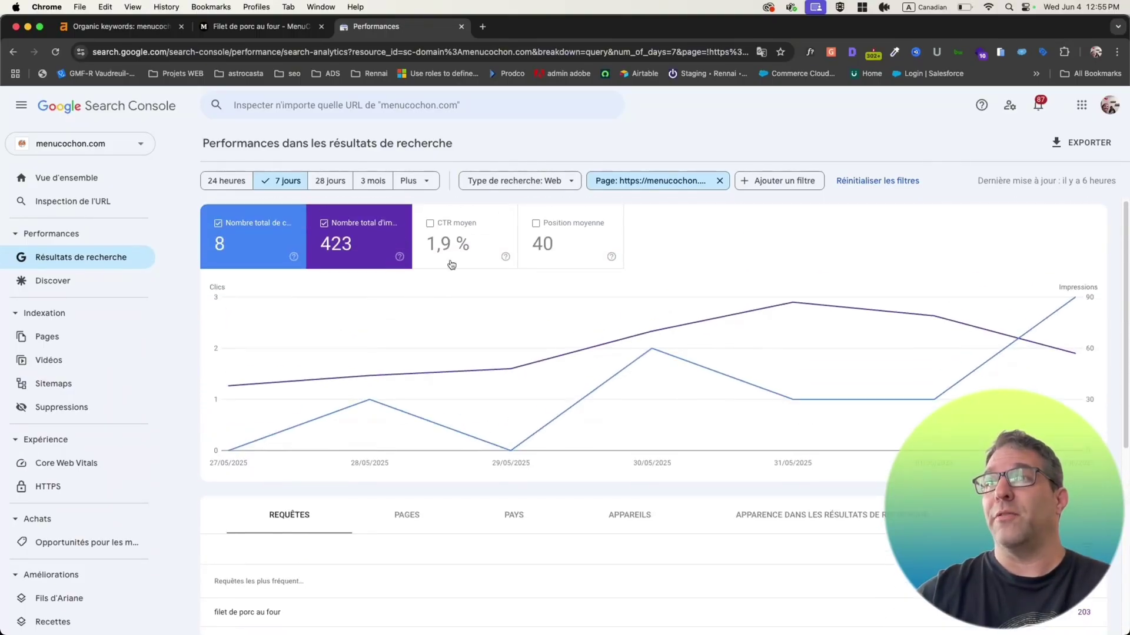
Step: Add average CTR and average position to the performance report, and examine the query "temps de cuisson filet de porc au four"
click(581, 247)
scroll(554, 347, down, 3)
scroll(485, 270, up, 1)
scroll(691, 494, down, 5)
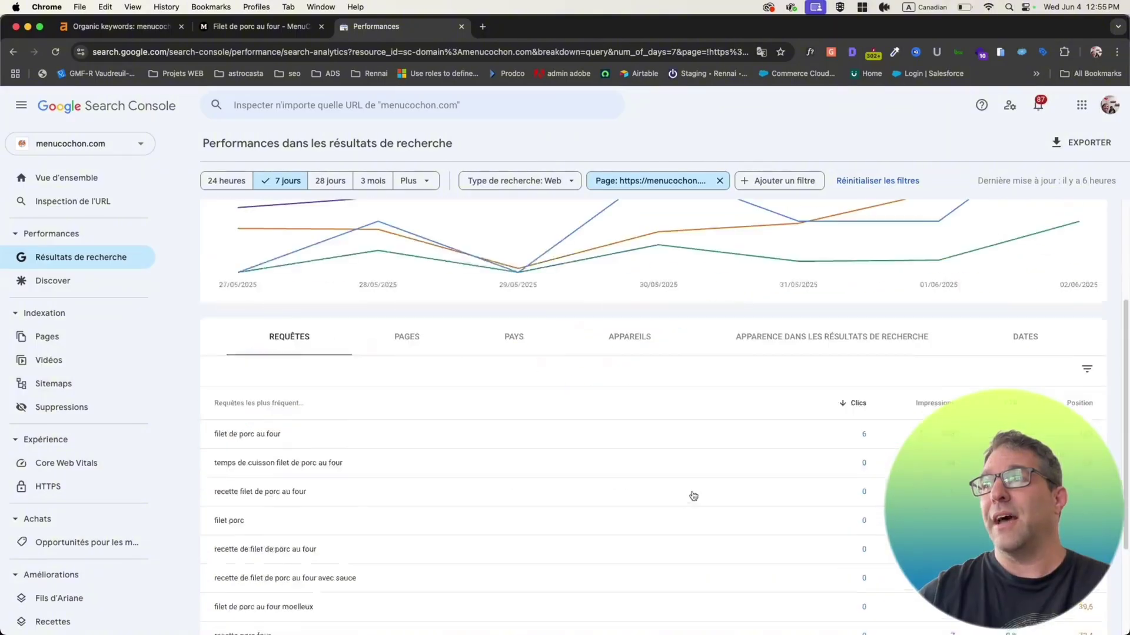
scroll(857, 386, up, 1)
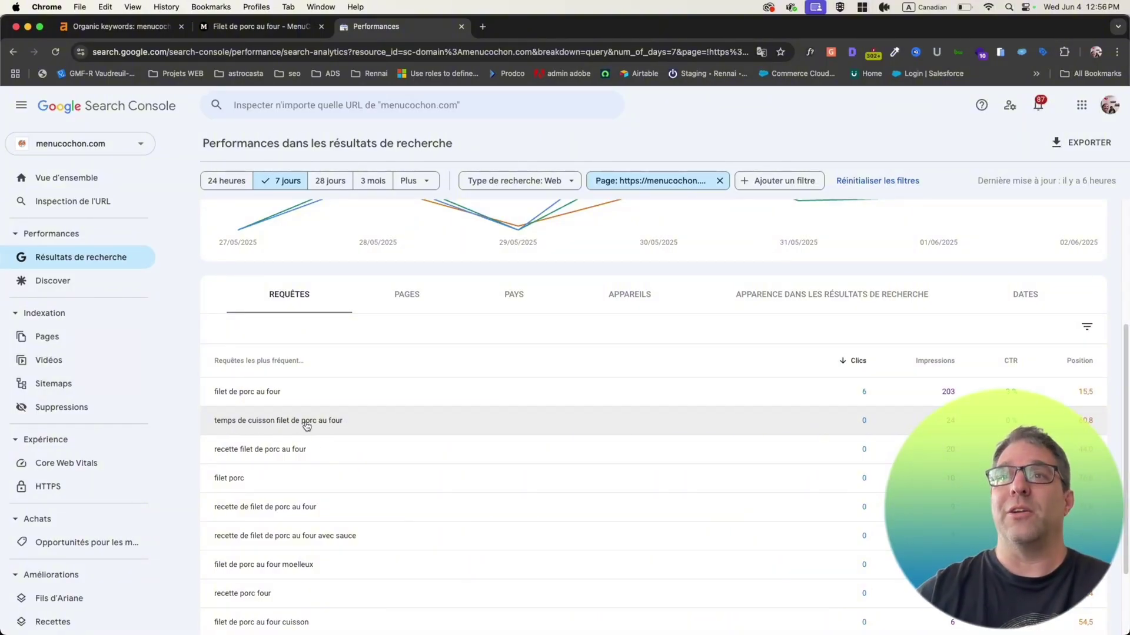
drag(345, 422, 318, 423)
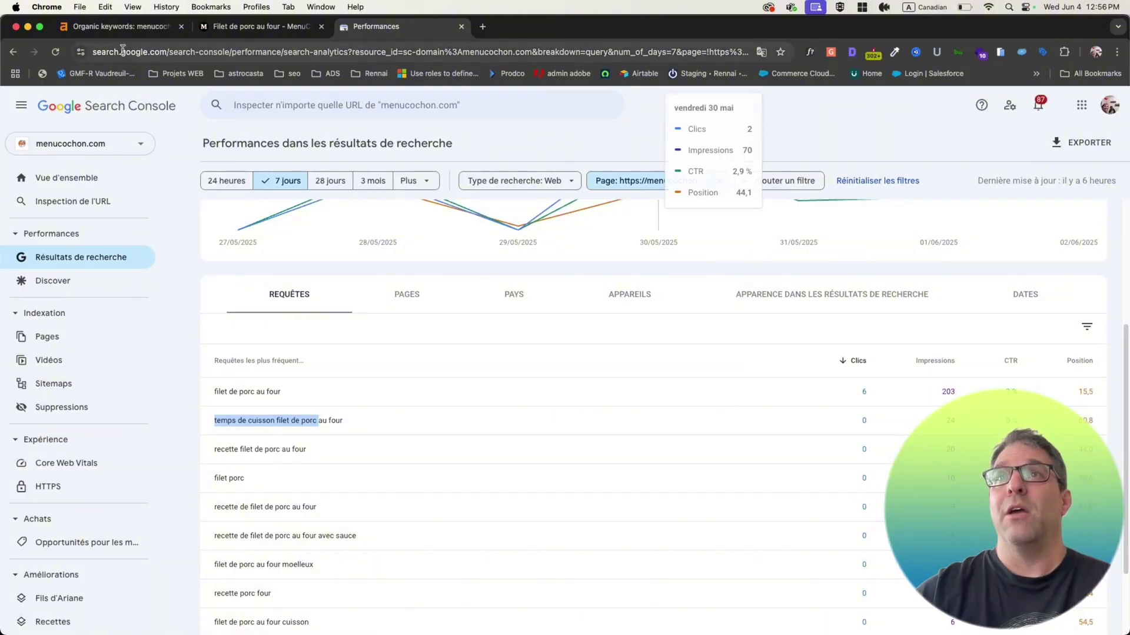
Step: Copy the address of the filet de porc recipe page and run a Search Console URL inspection on it
click(124, 27)
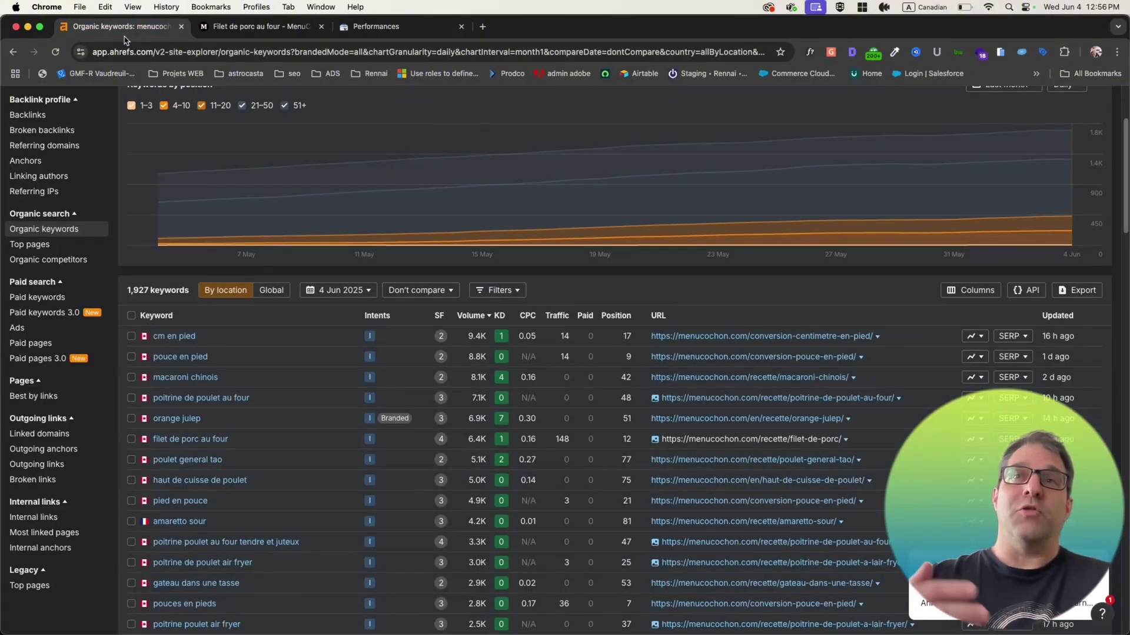
click(372, 27)
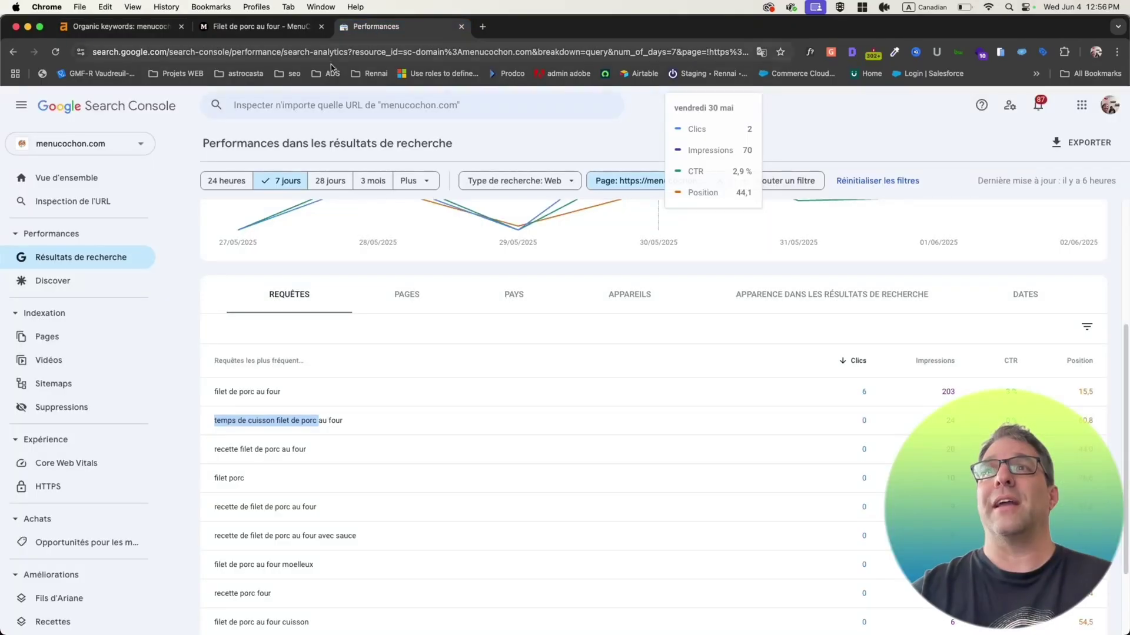
click(259, 27)
click(212, 51)
right_click(212, 52)
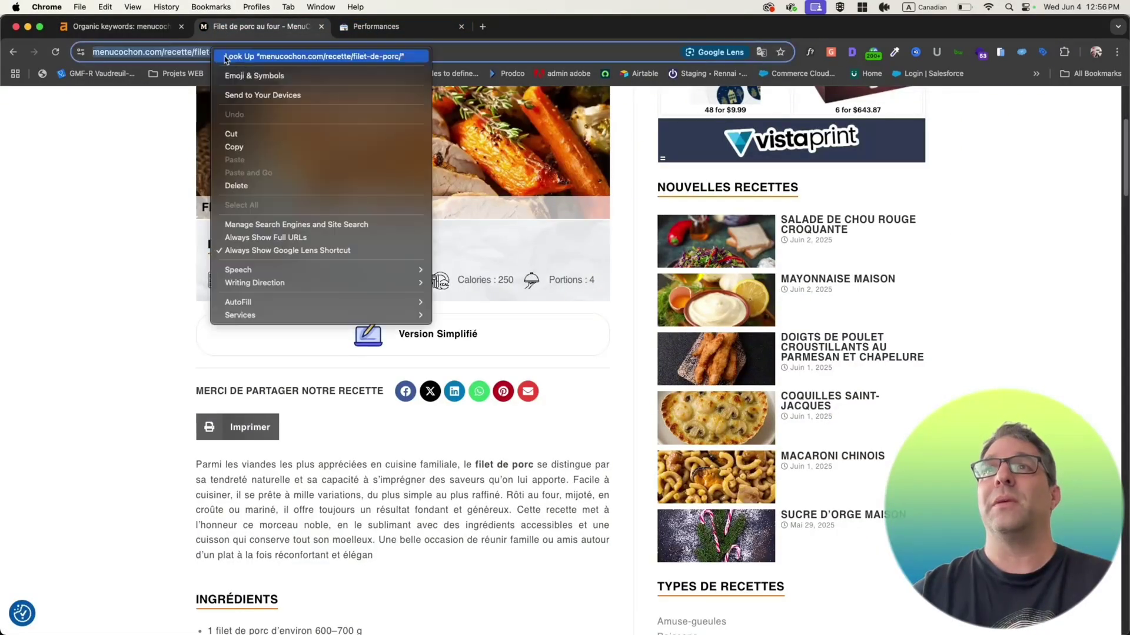
click(234, 147)
click(376, 26)
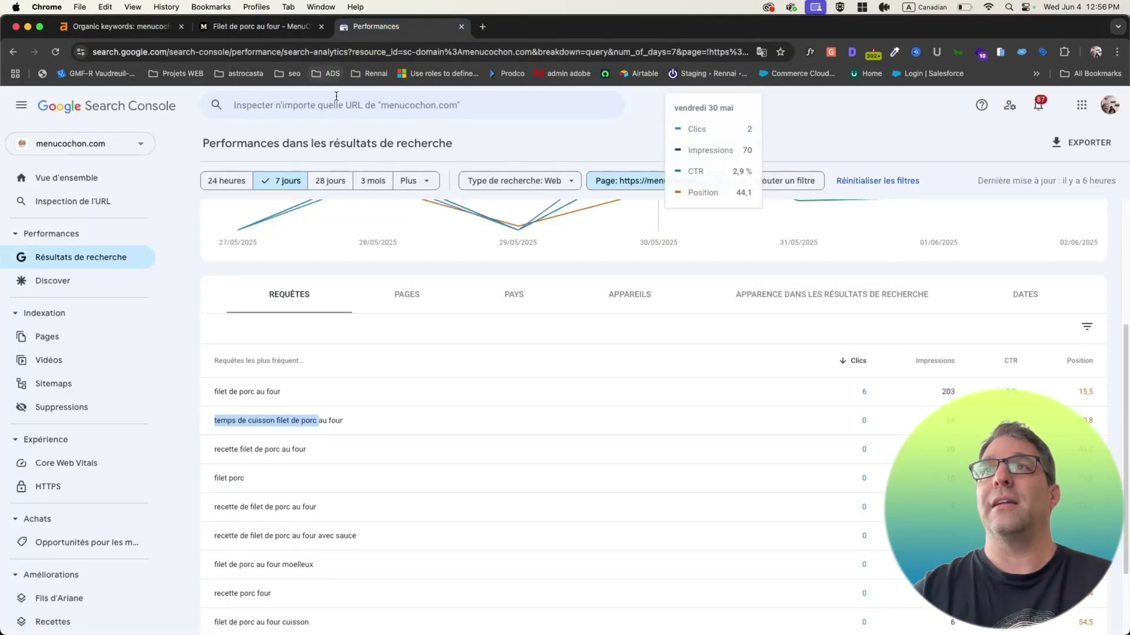
click(330, 106)
right_click(330, 106)
click(356, 213)
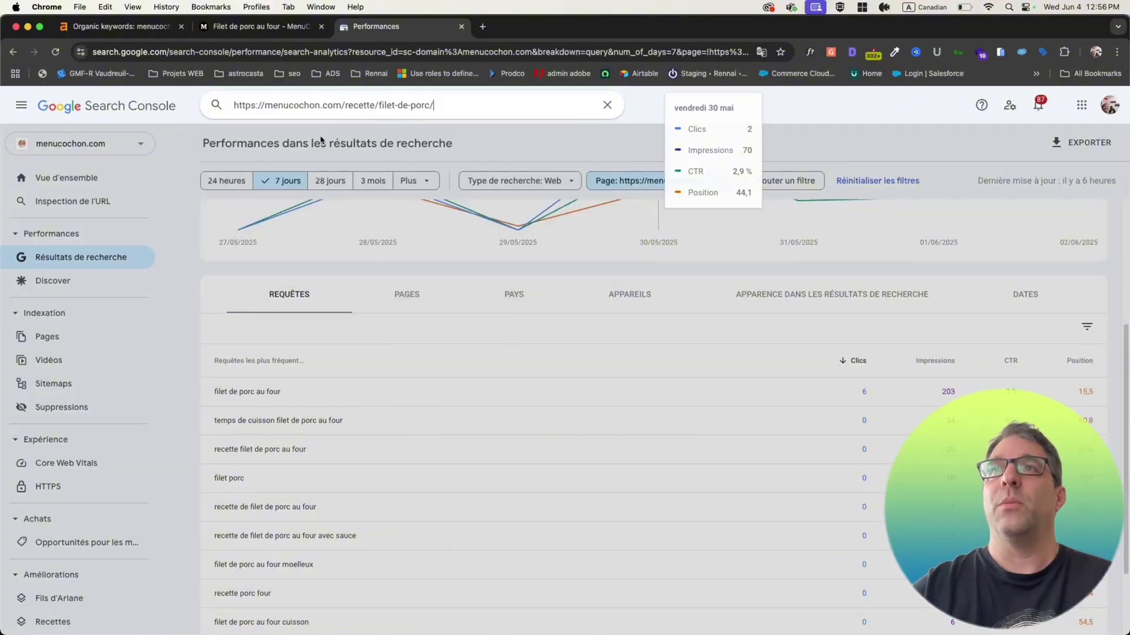
key(Return)
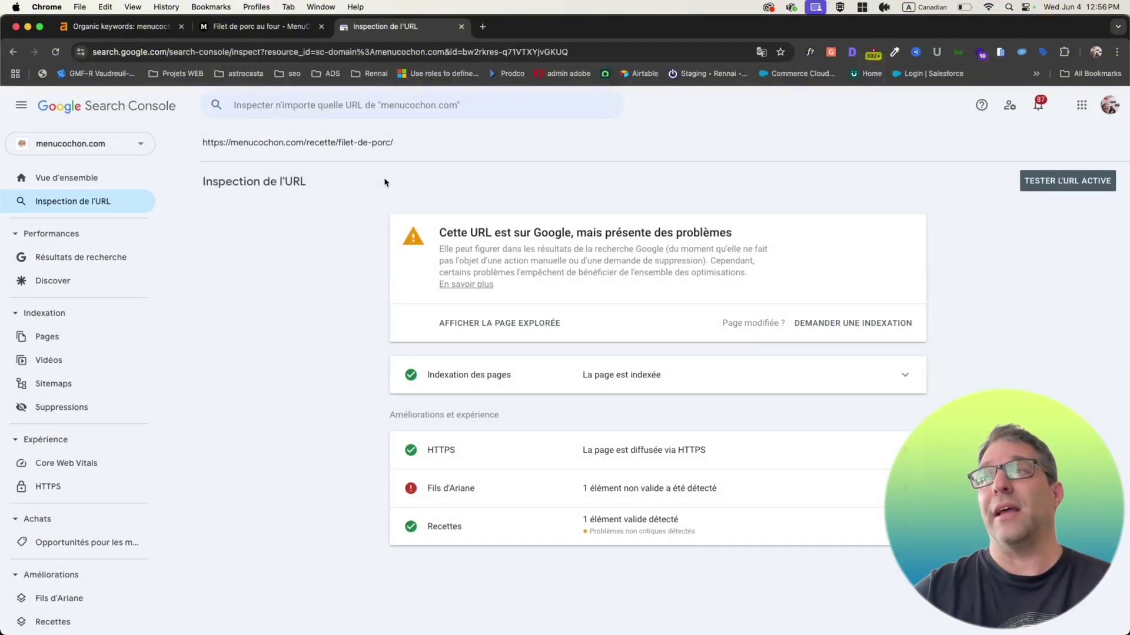
Step: Copy the keyword "poitrine de poulet au four" from Ahrefs, check its Google results in an incognito window, and close that window
click(127, 29)
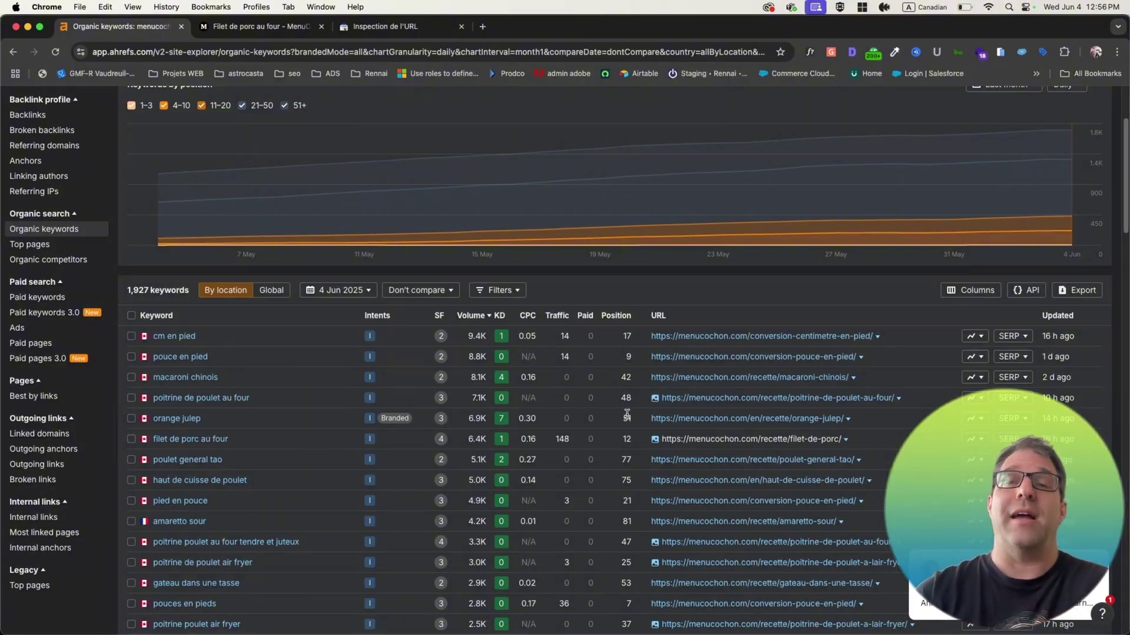
drag(258, 399, 163, 406)
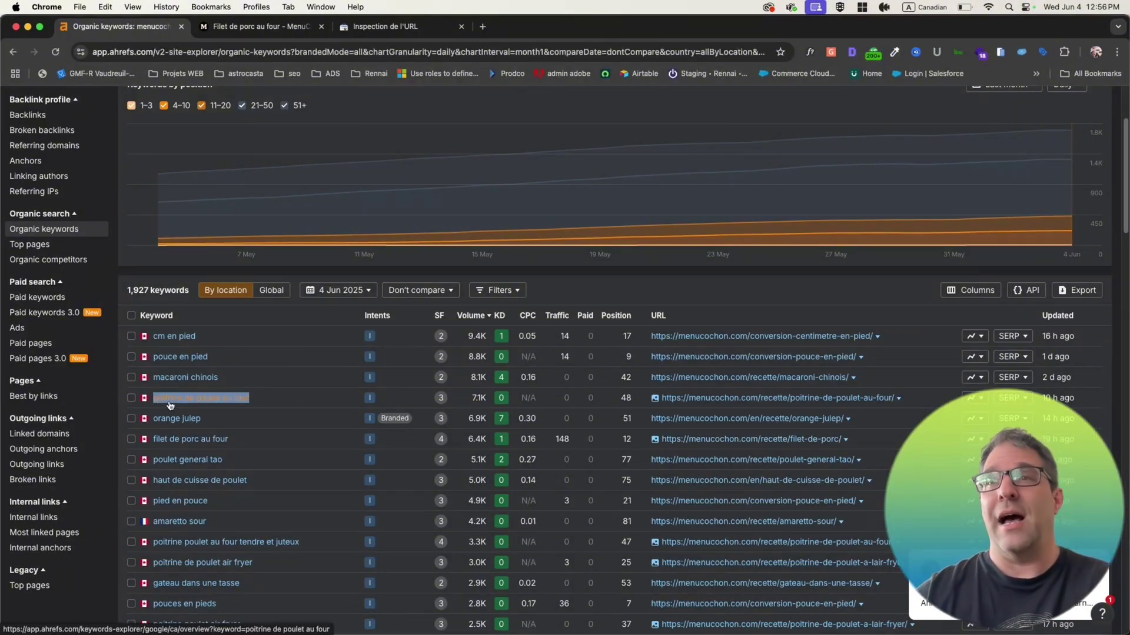
click(1116, 52)
click(1002, 116)
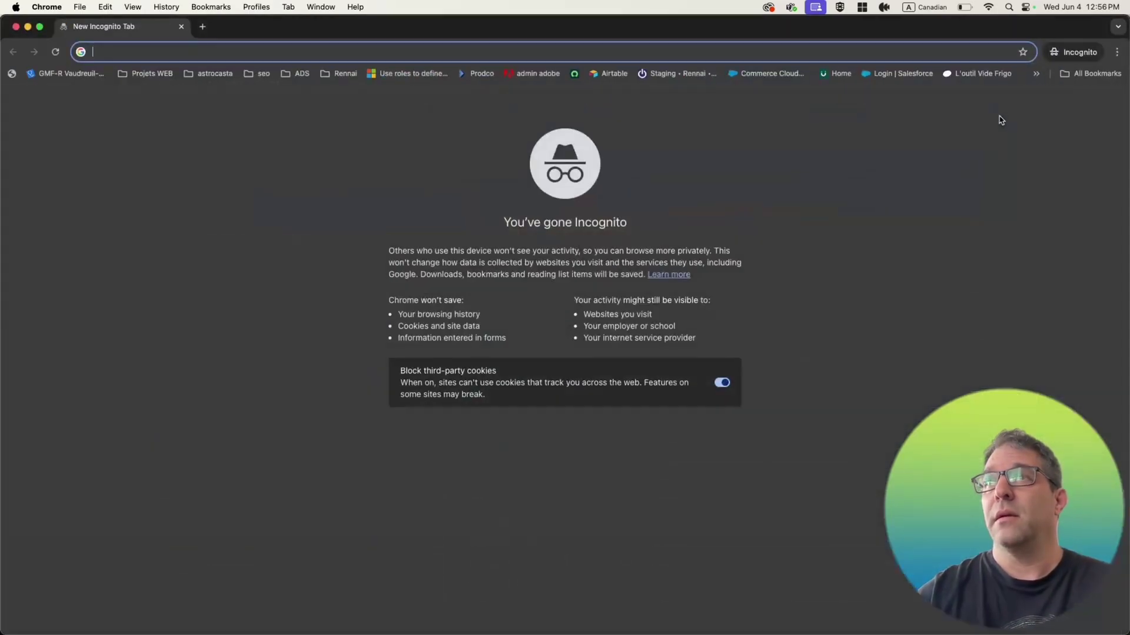
key(super+v)
key(Return)
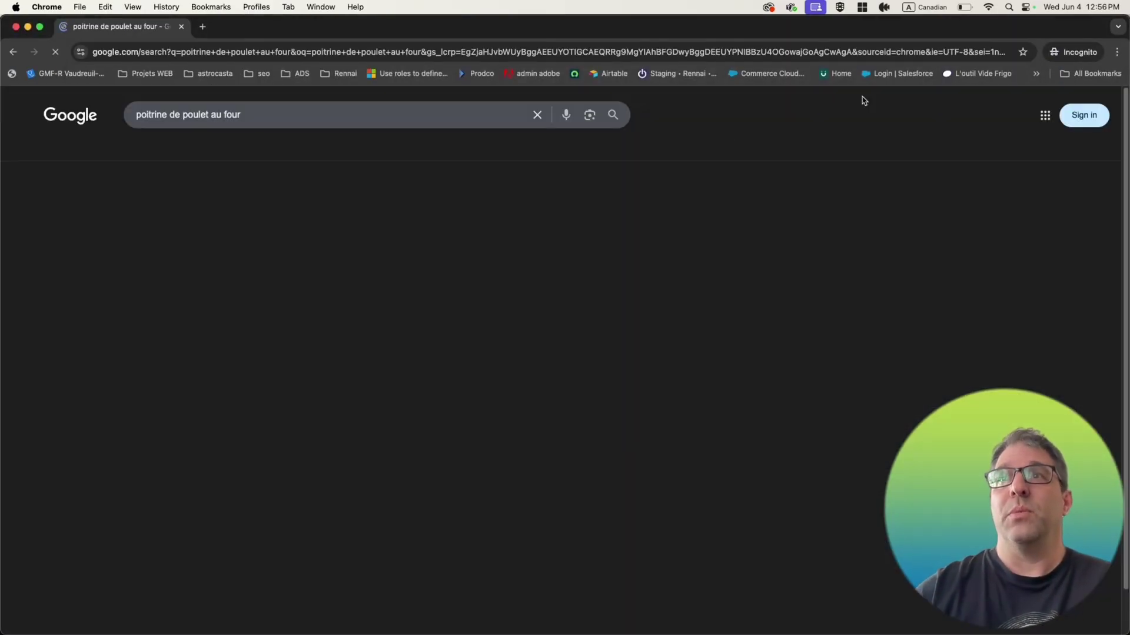
scroll(266, 279, down, 6)
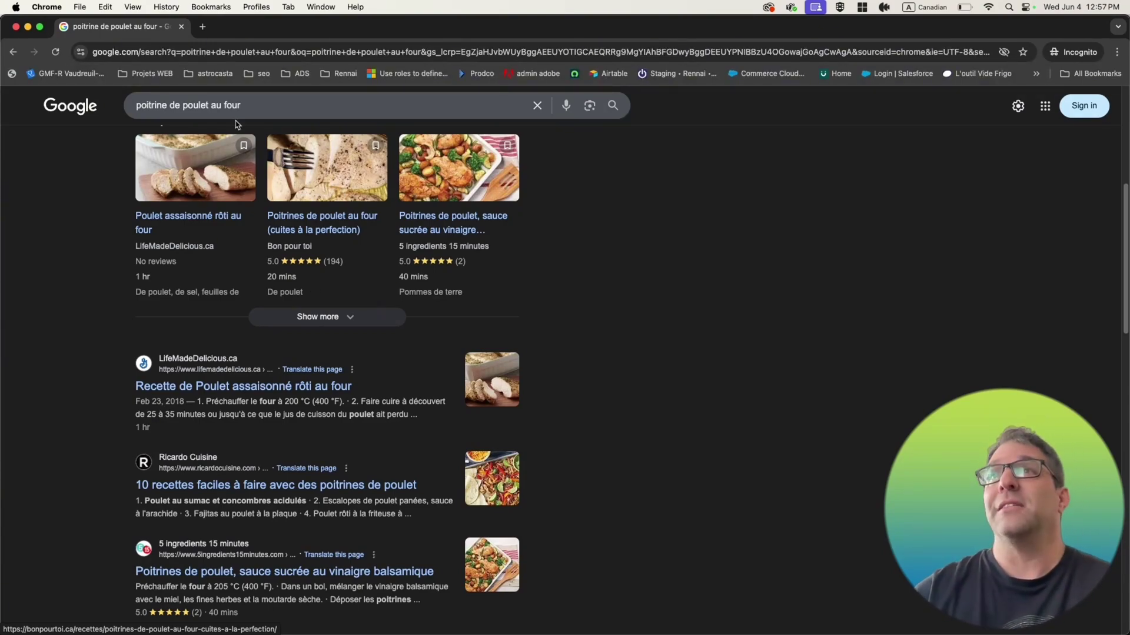
click(181, 27)
mouse_move(256, 228)
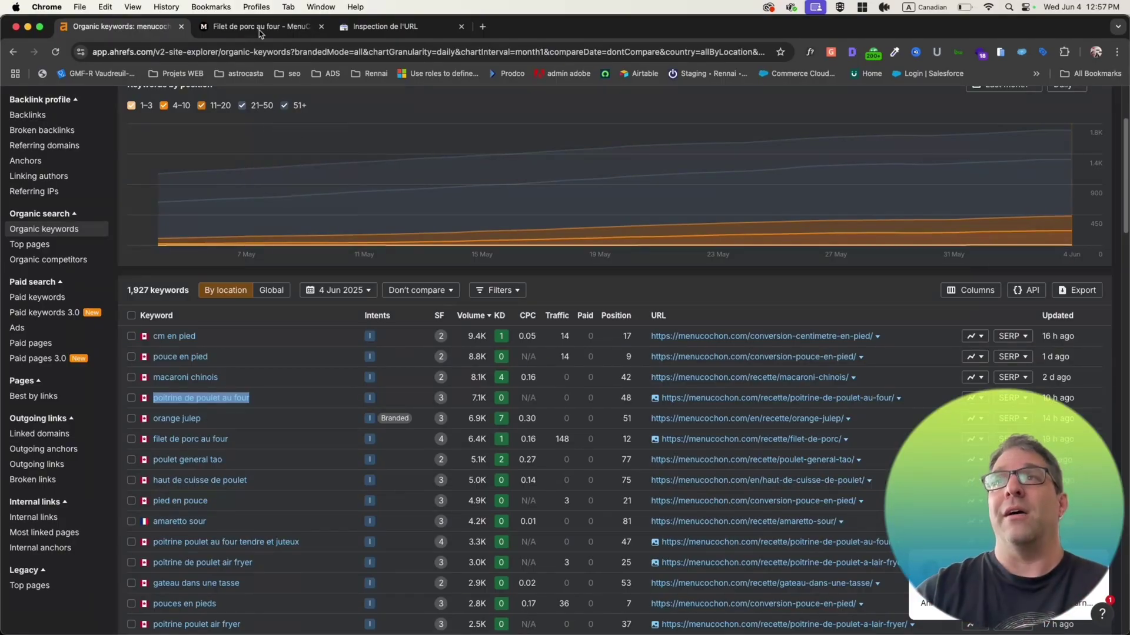
Step: Return to Search Console, open the search results performance report and review the recipe page's most frequent queries
click(378, 31)
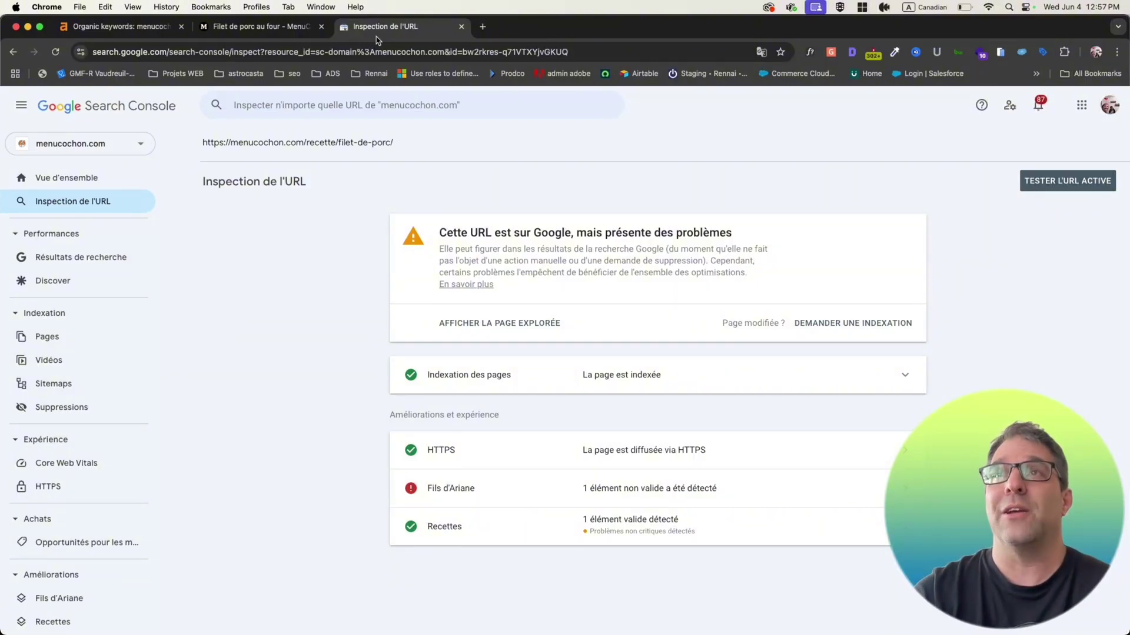
click(289, 31)
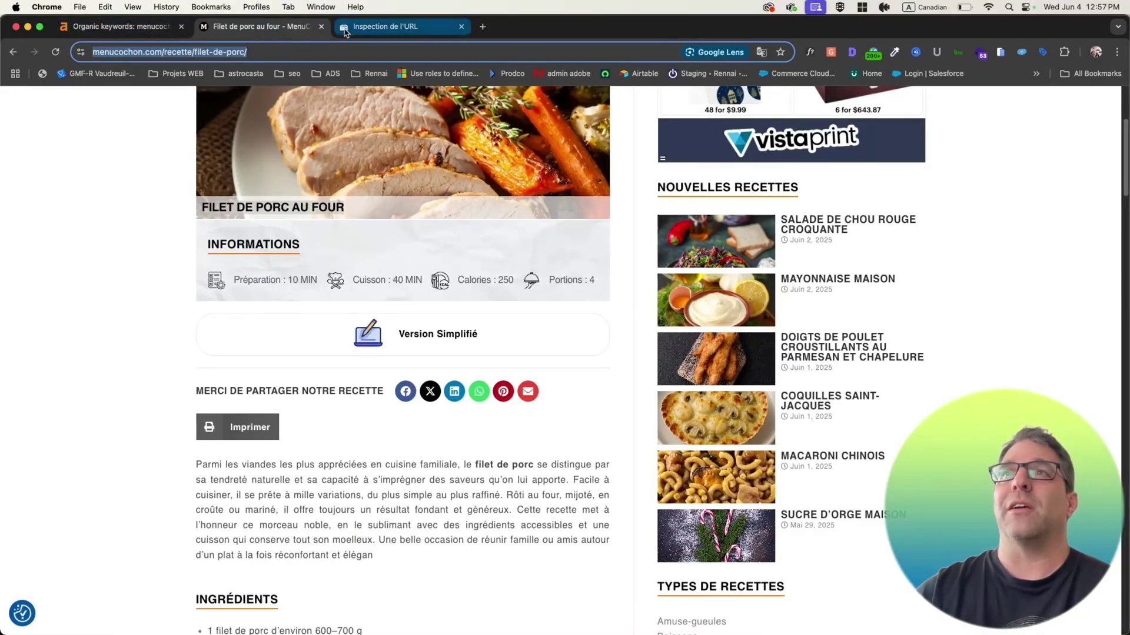
click(366, 31)
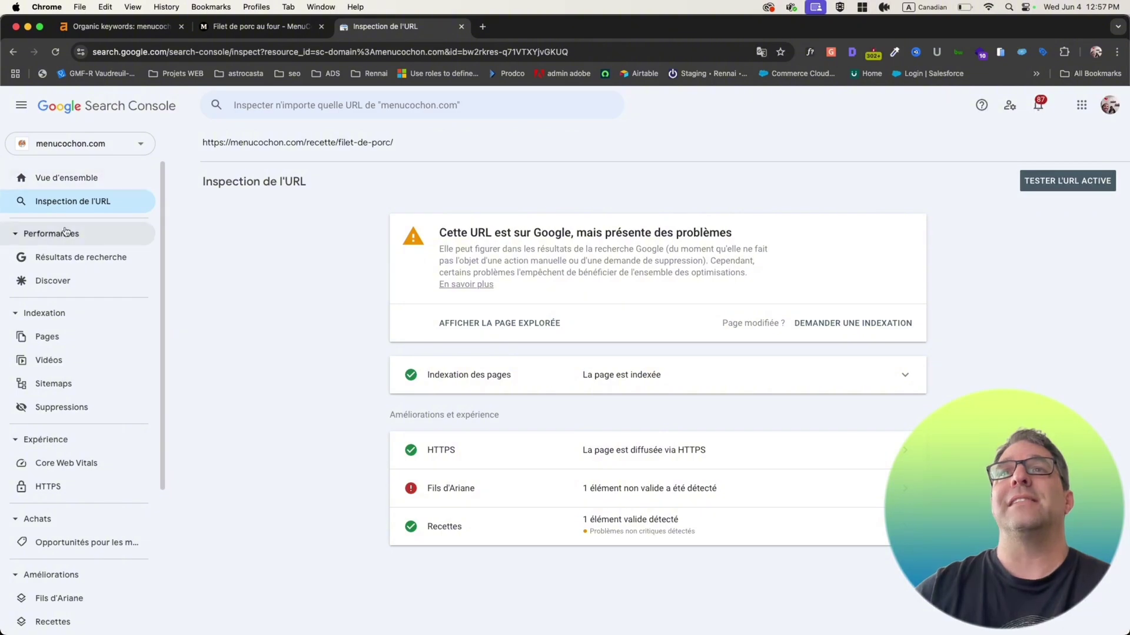
click(92, 257)
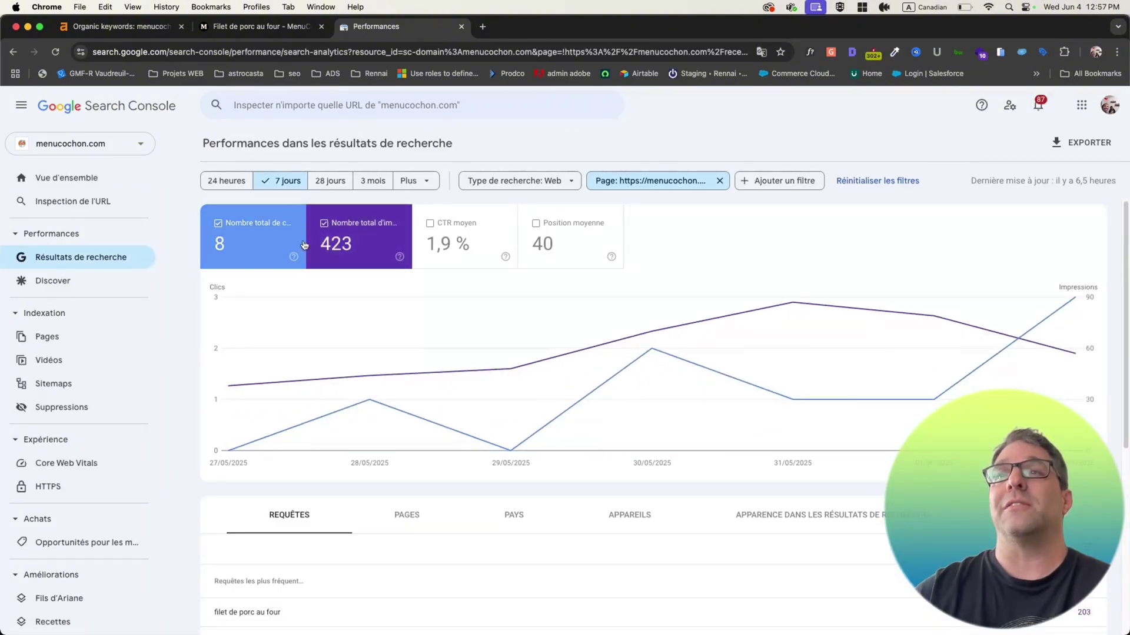
scroll(316, 257, down, 2)
scroll(316, 257, down, 3)
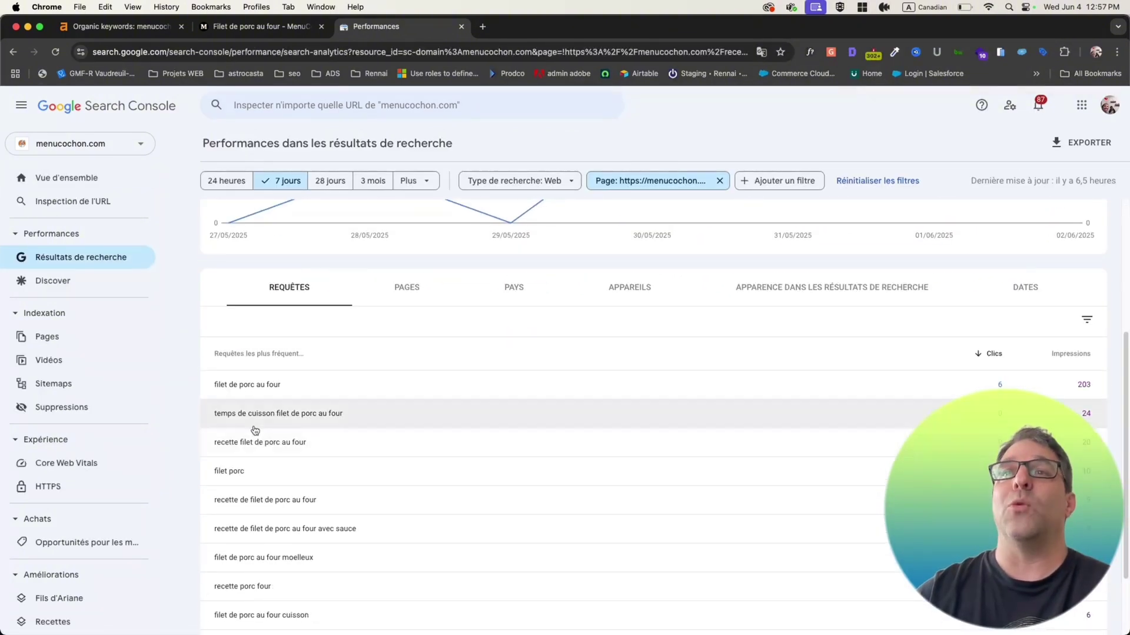